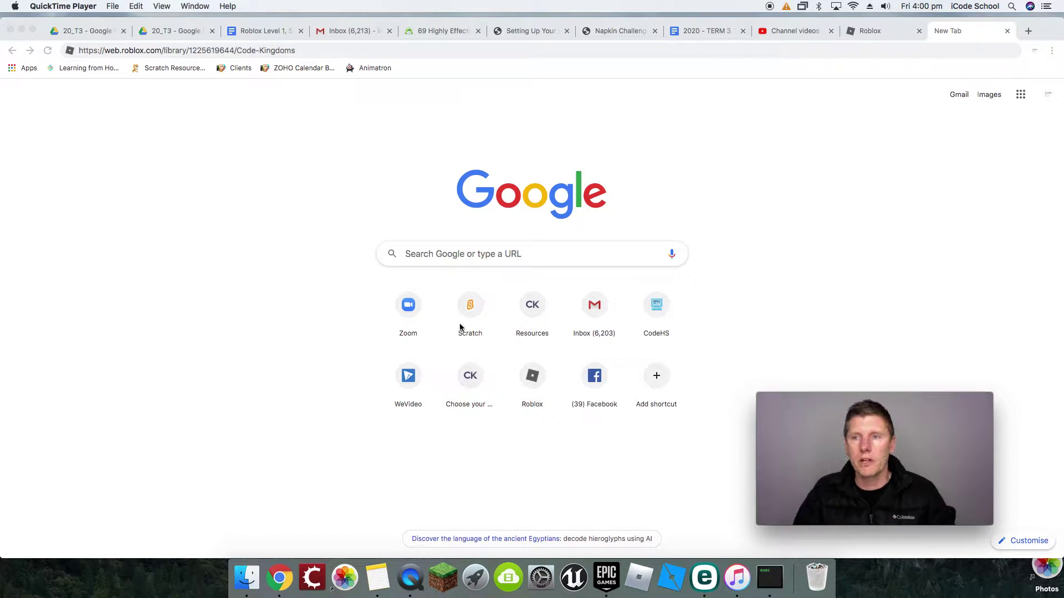
Step: Bring Chrome forward on the Roblox tab and select its web address for replacement
click(882, 23)
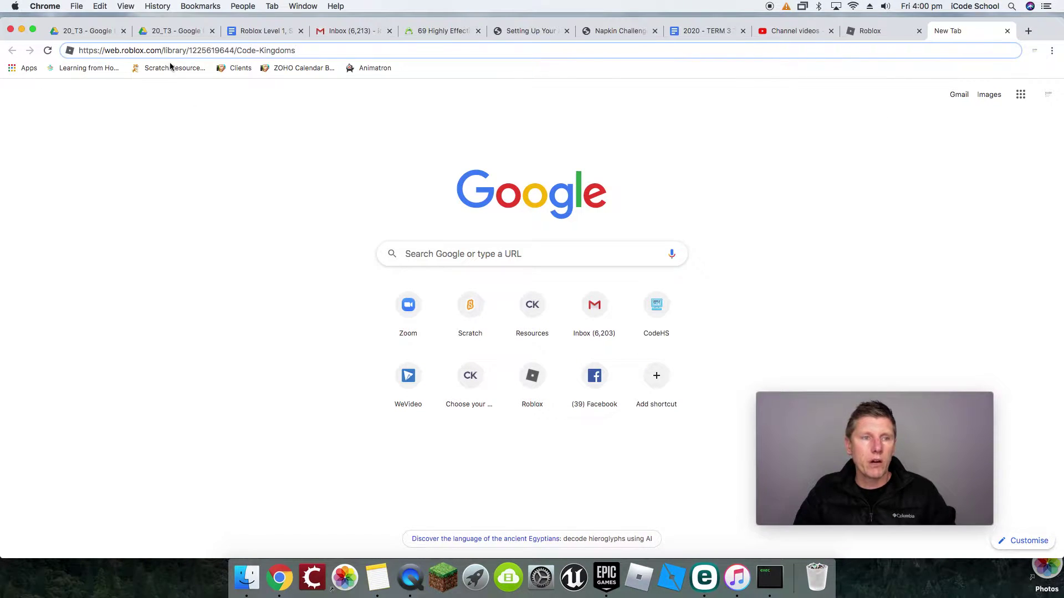
click(891, 33)
click(127, 51)
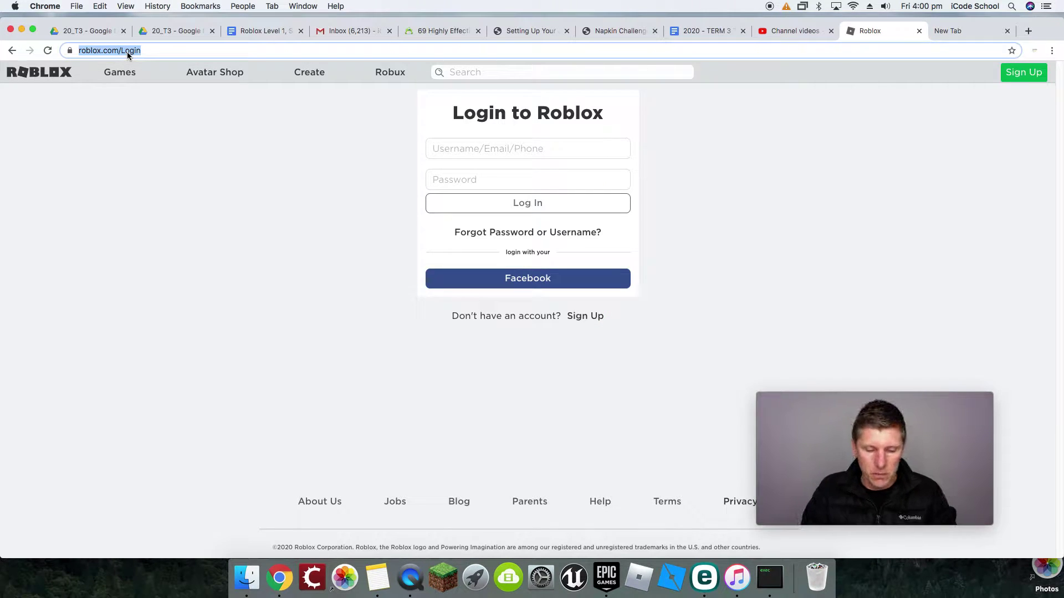
Step: Load roblox.com and go to its login page
text(roblox.com)
key(Return)
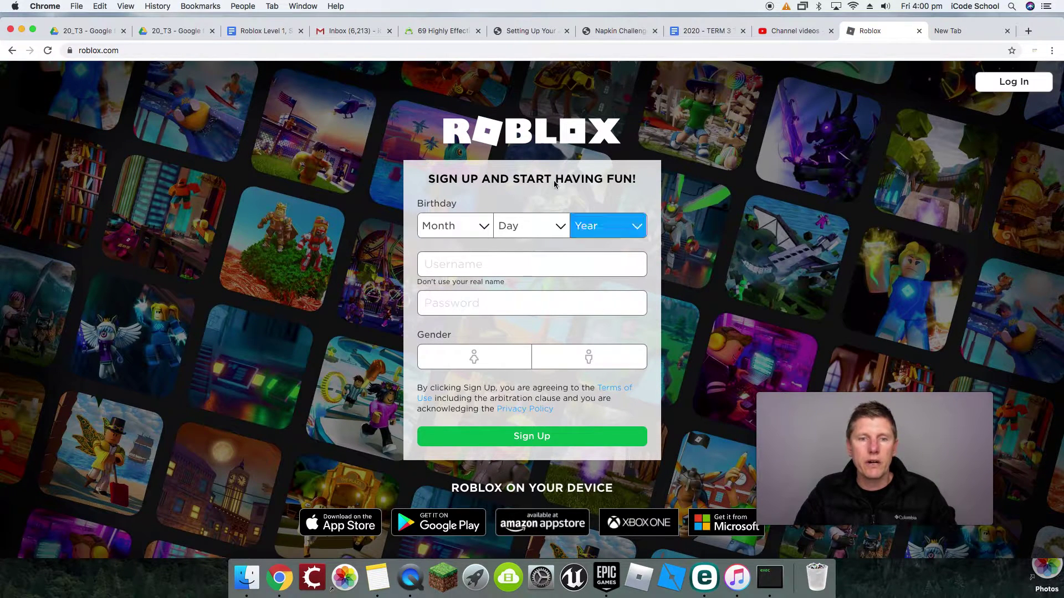
click(1017, 84)
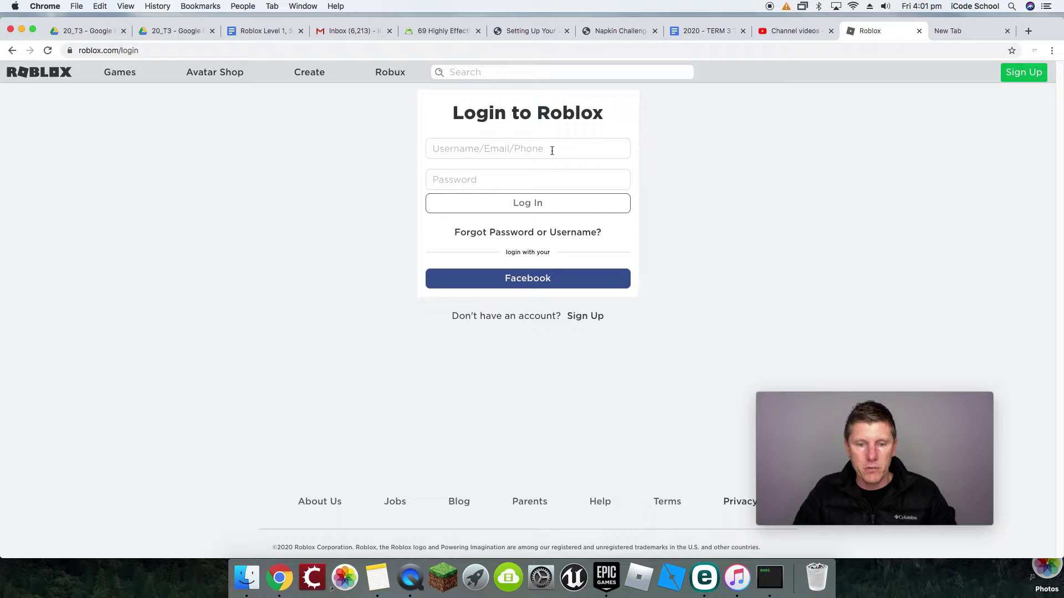
Step: Log in to the Roblox website with the account username and password
click(552, 151)
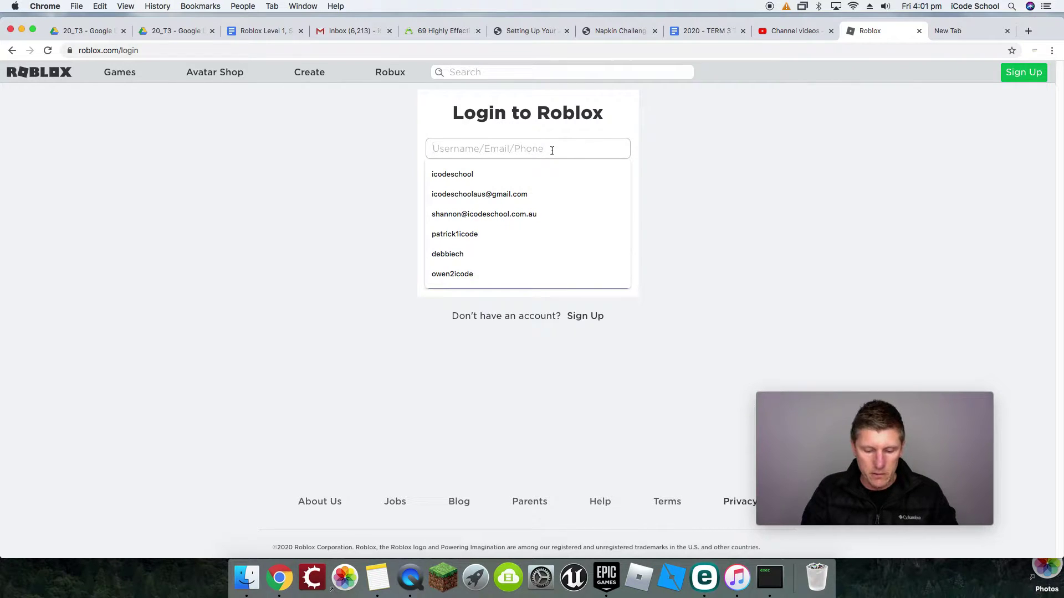
text(icodeschool2020)
click(519, 183)
text(*)
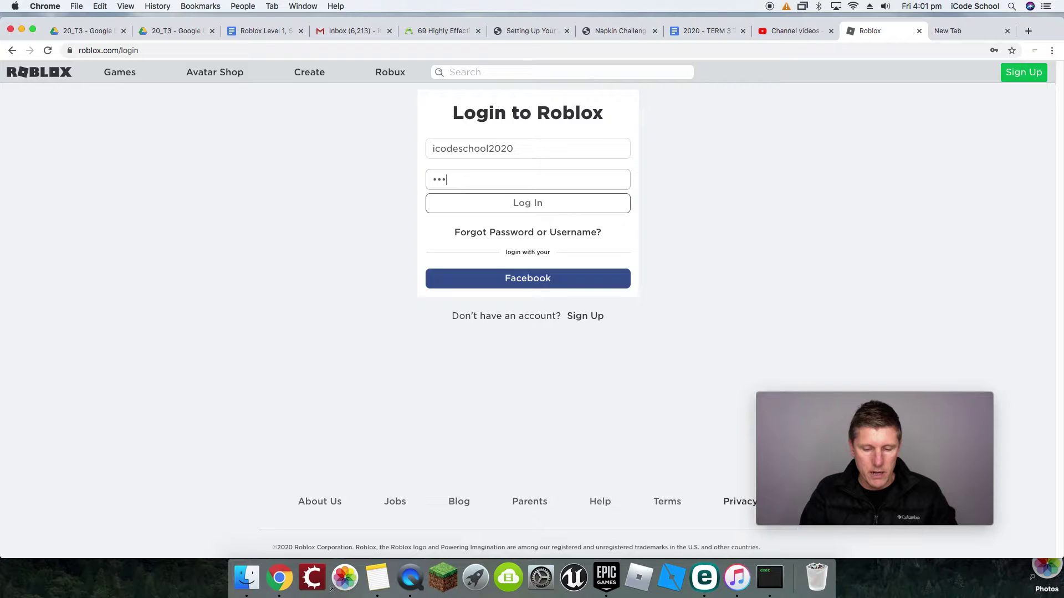
text(********)
click(547, 204)
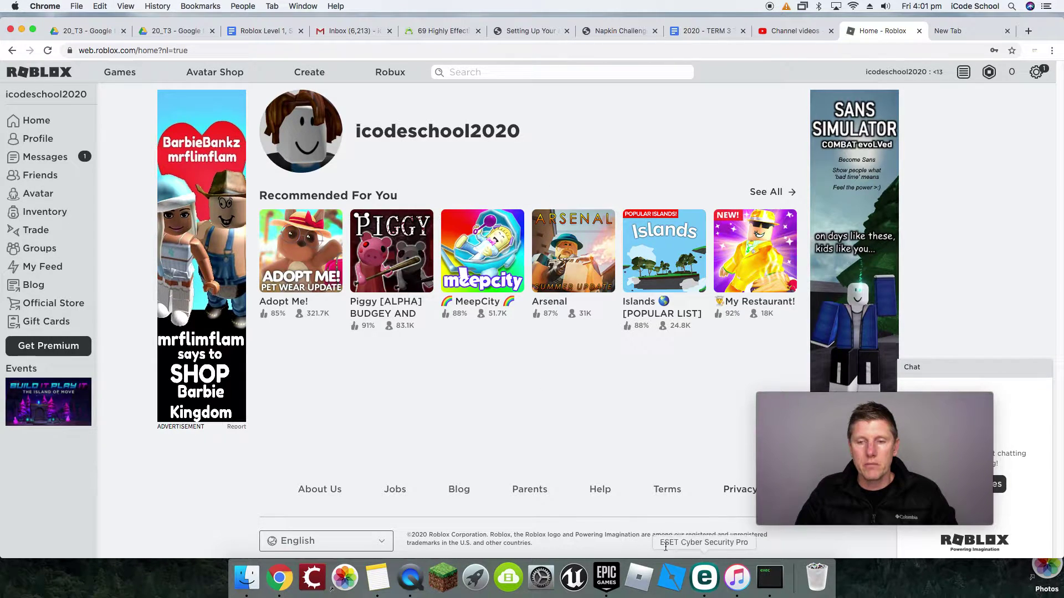
click(672, 579)
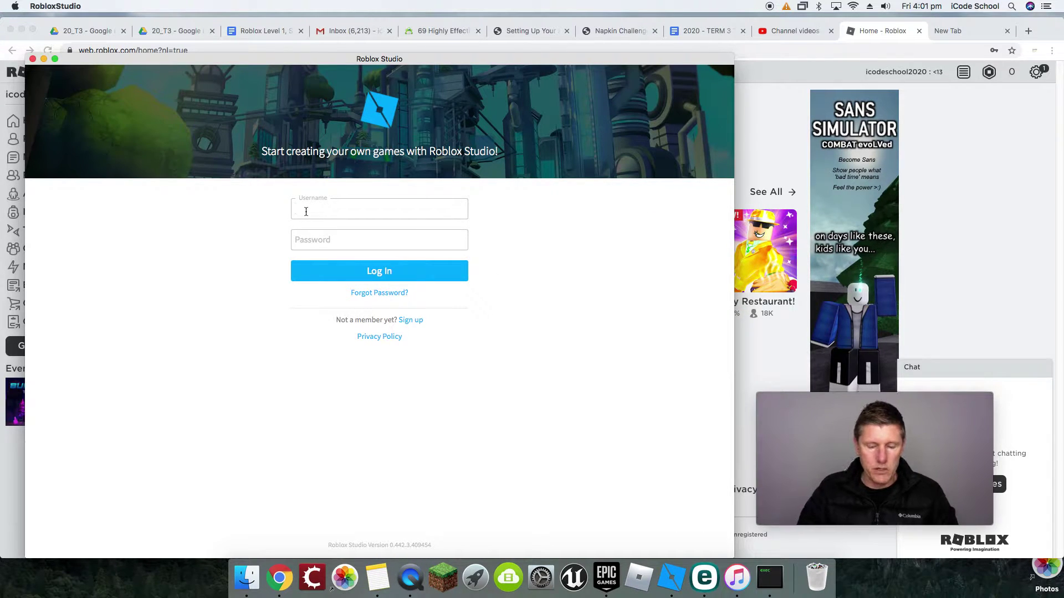
Step: Sign in to Roblox Studio with the account username and password, then return to Chrome
text(ic)
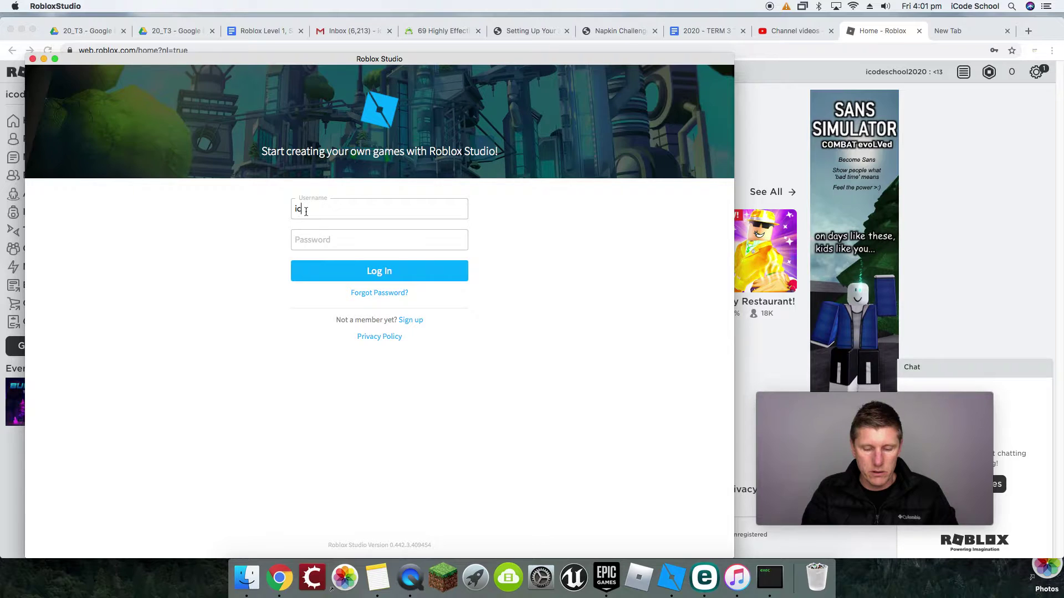
text(odeschool2020)
click(322, 233)
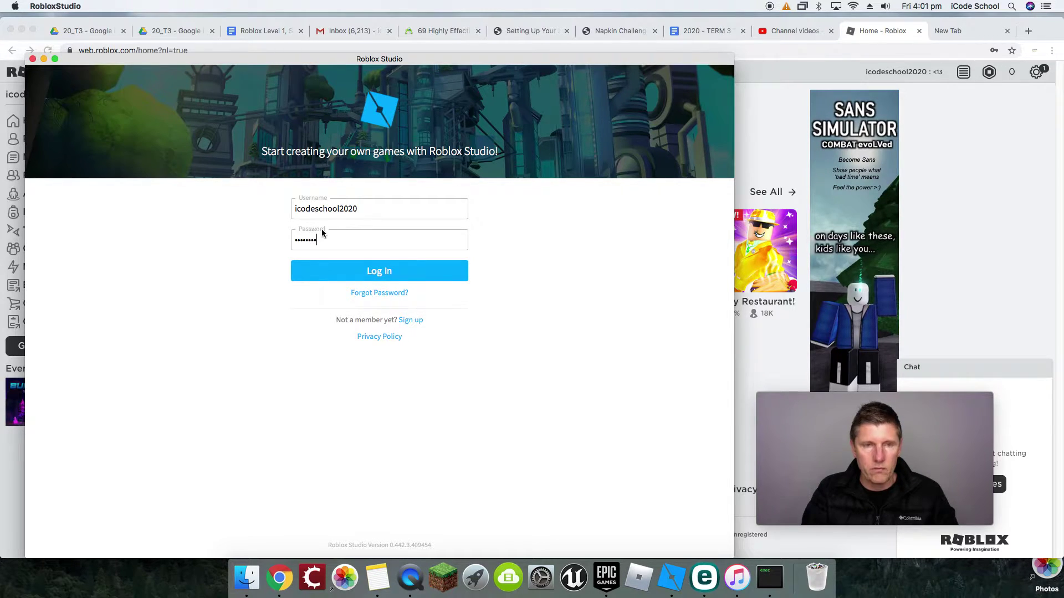
click(383, 276)
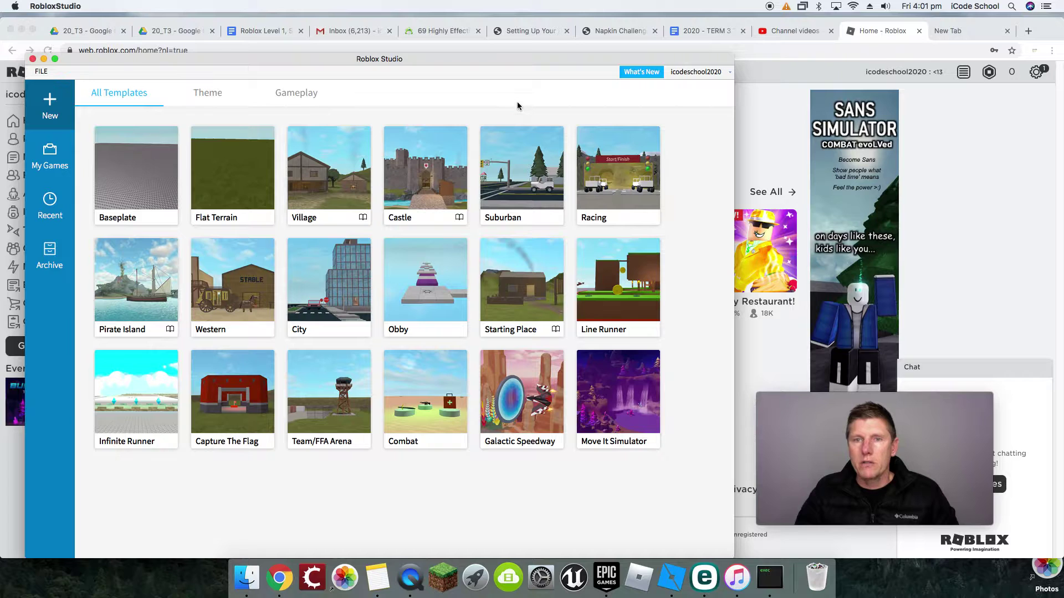
click(949, 117)
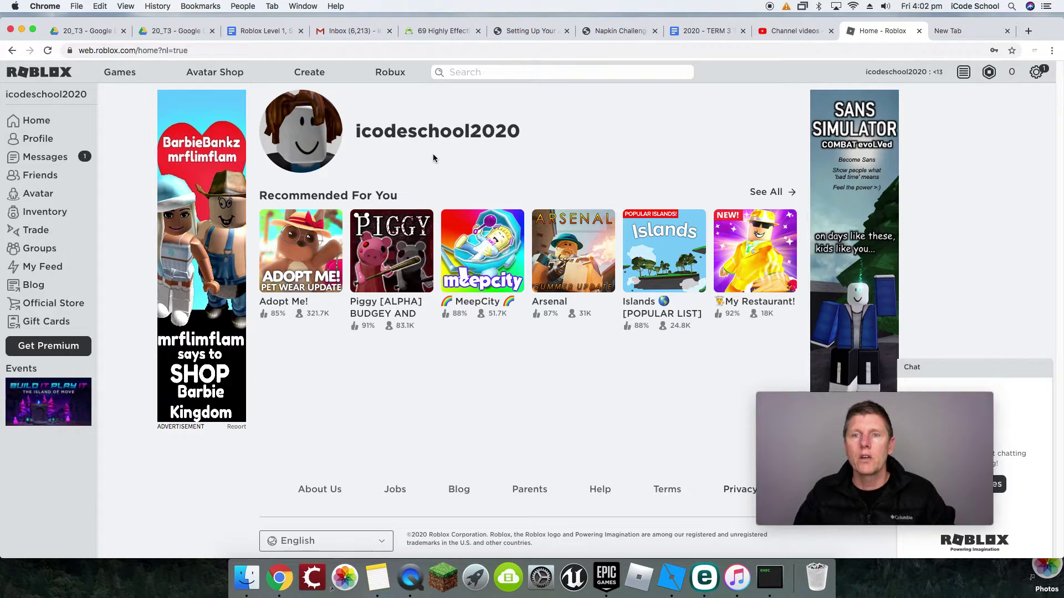
Step: Install the Code Kingdoms plugin into Roblox Studio from its library page, then start a new browser tab
click(984, 33)
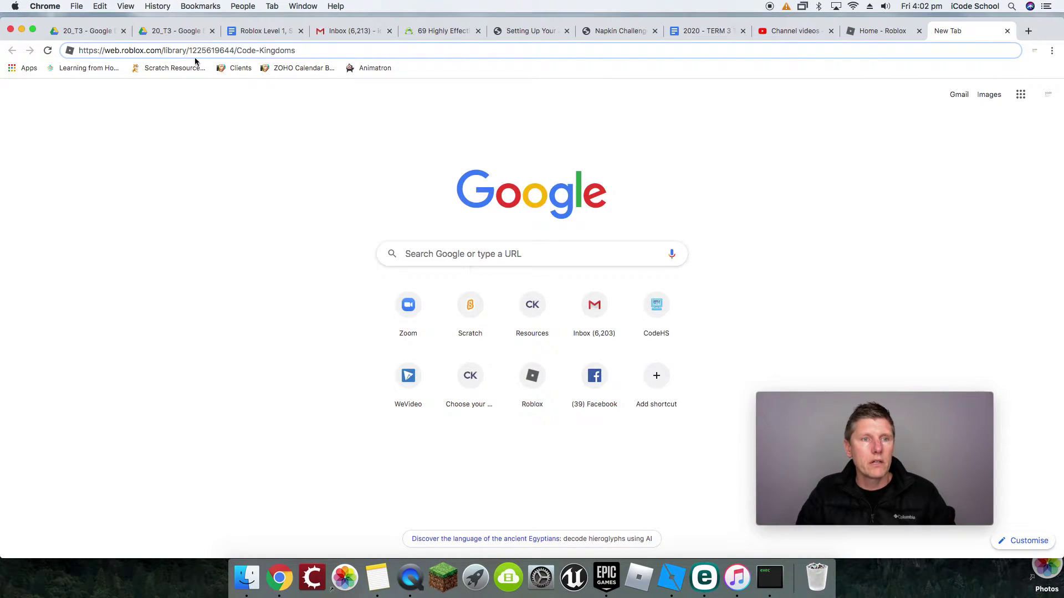
key(Return)
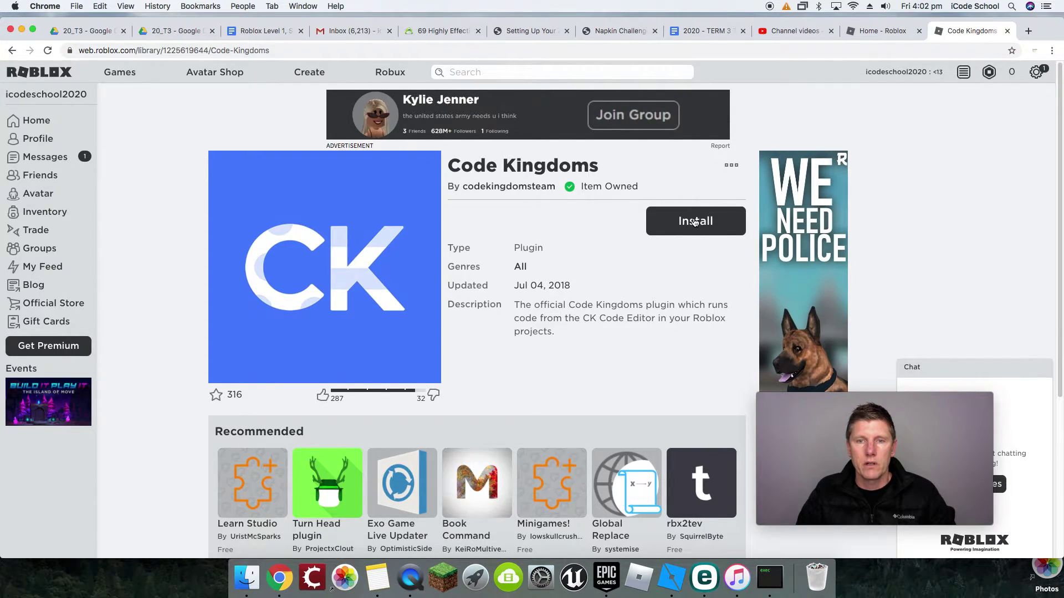
click(694, 222)
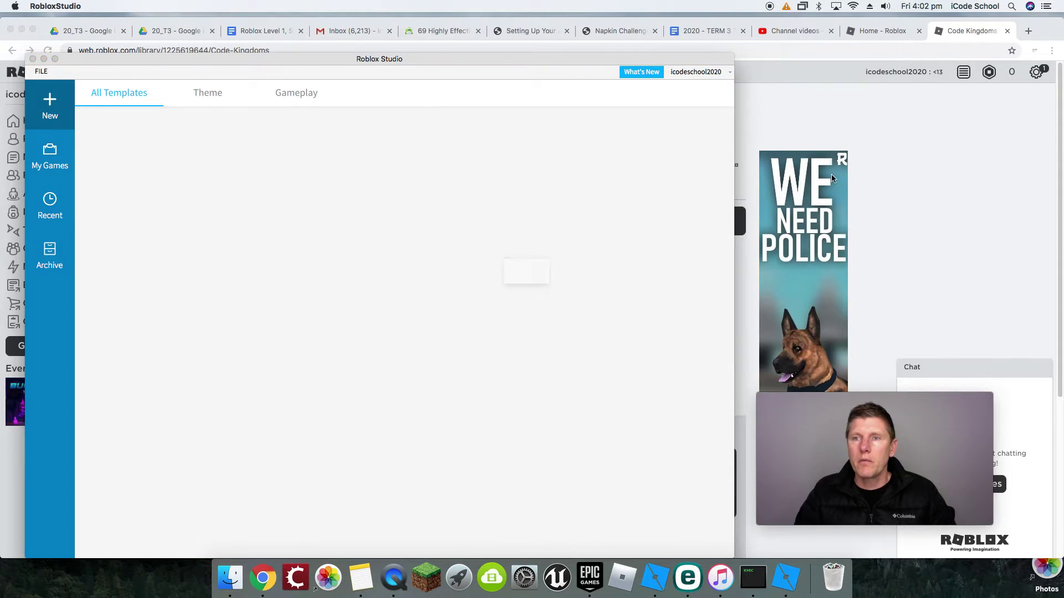
click(923, 126)
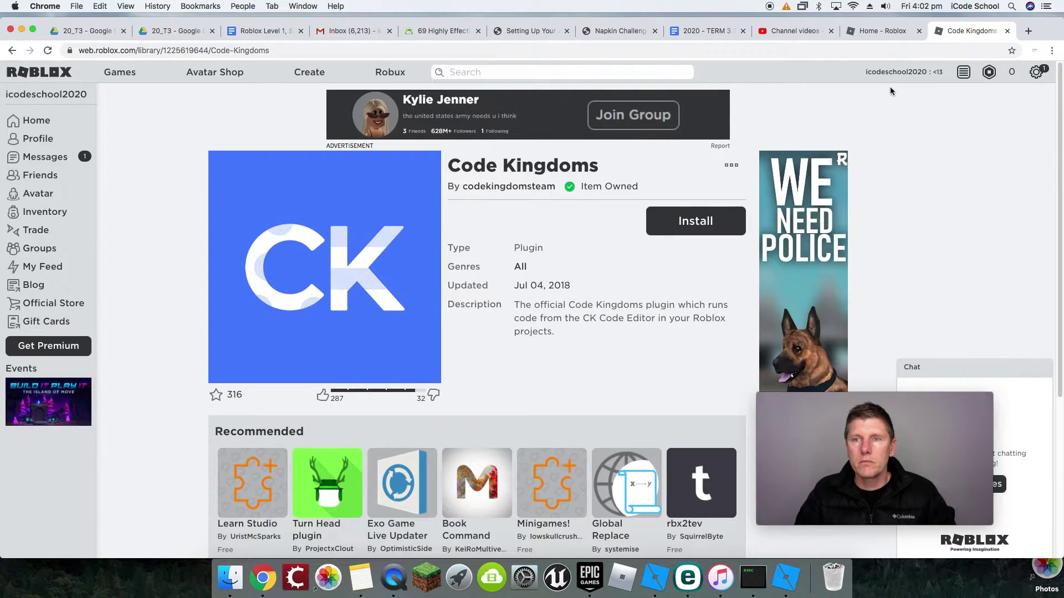
click(1029, 32)
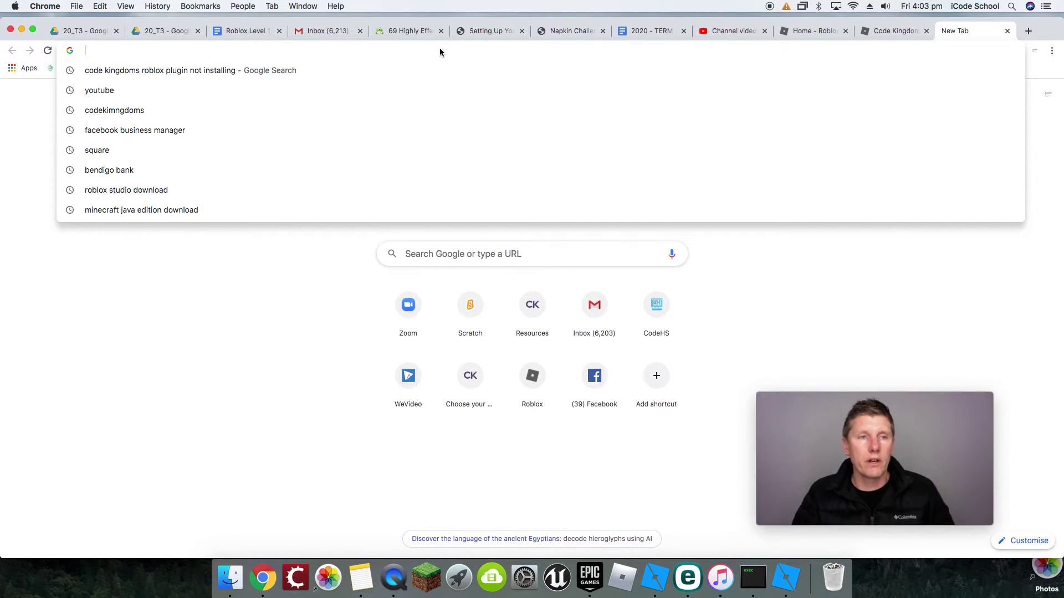
Step: Go to codekingdoms.com, choose Roblox as the platform, and select the prisonescape2 course
text(code)
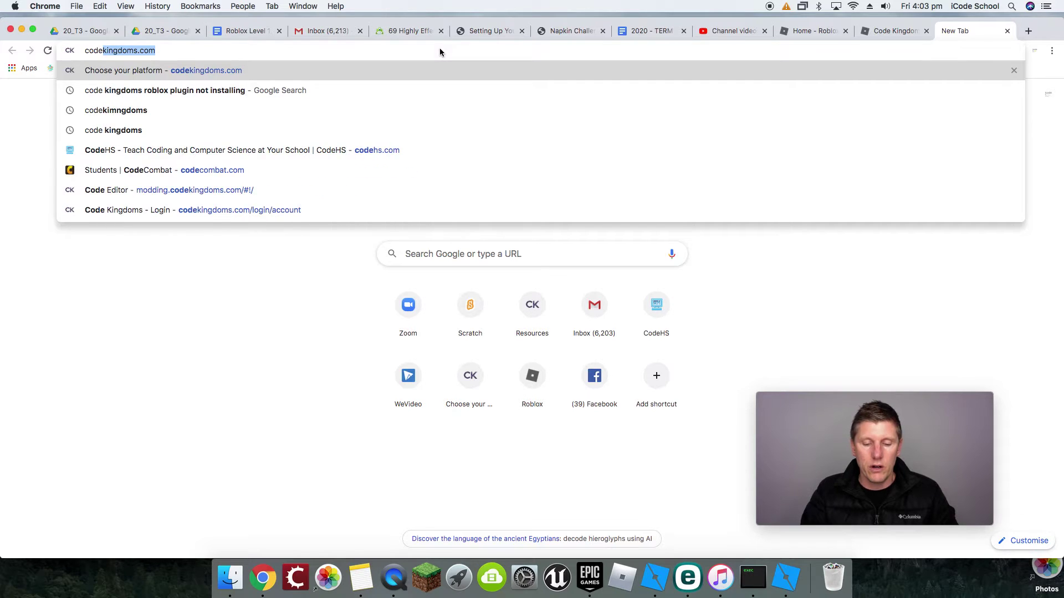
text(kingdoms)
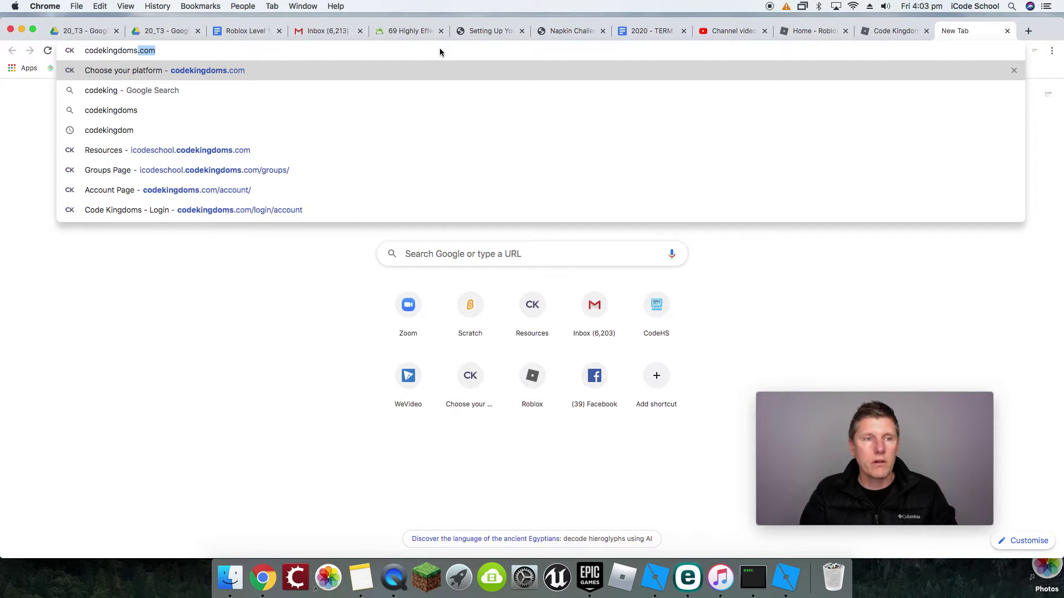
key(Return)
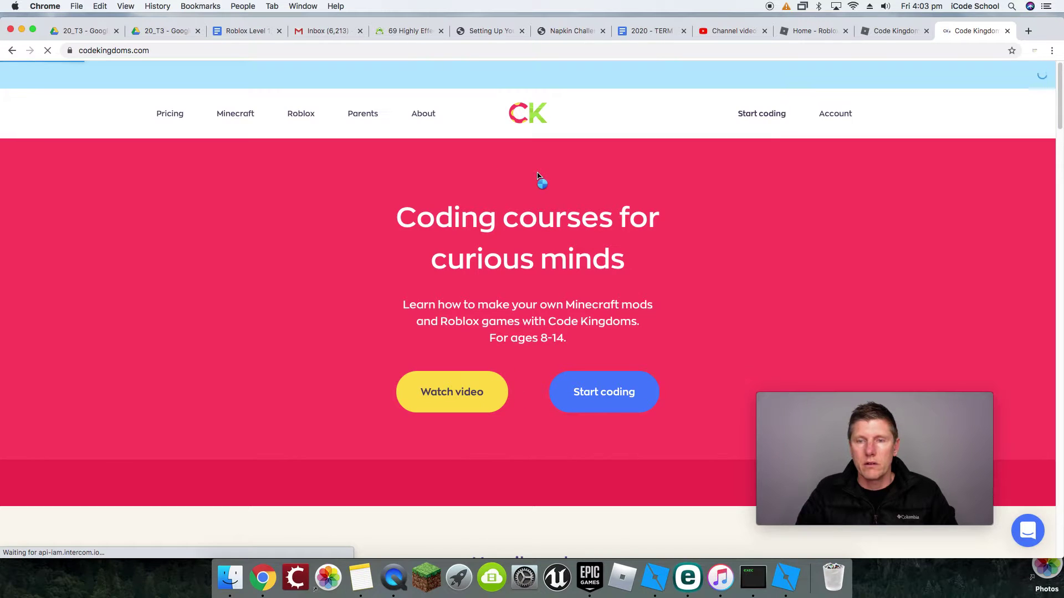
click(744, 117)
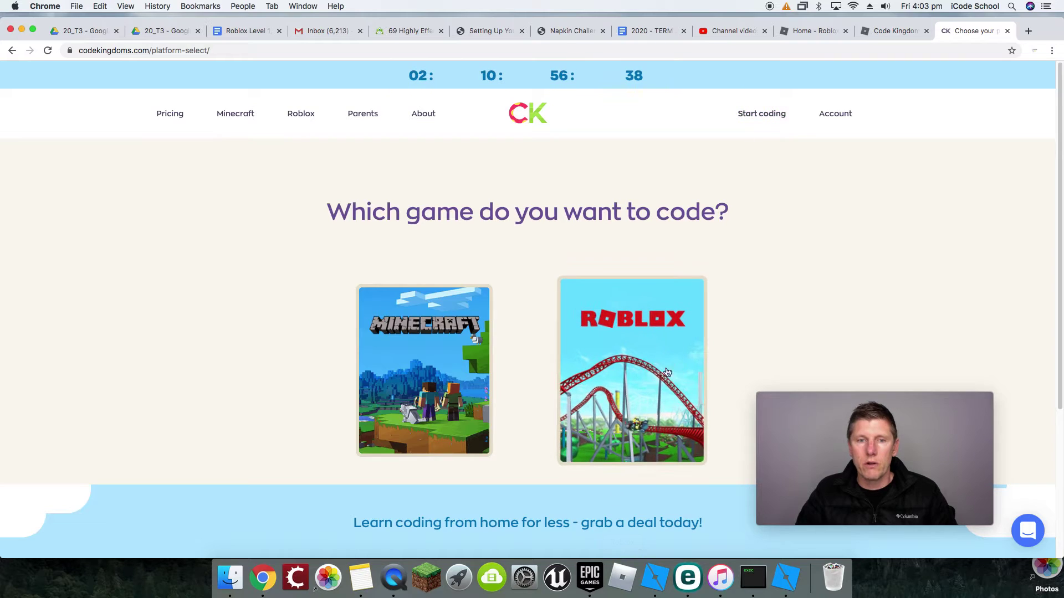
click(623, 332)
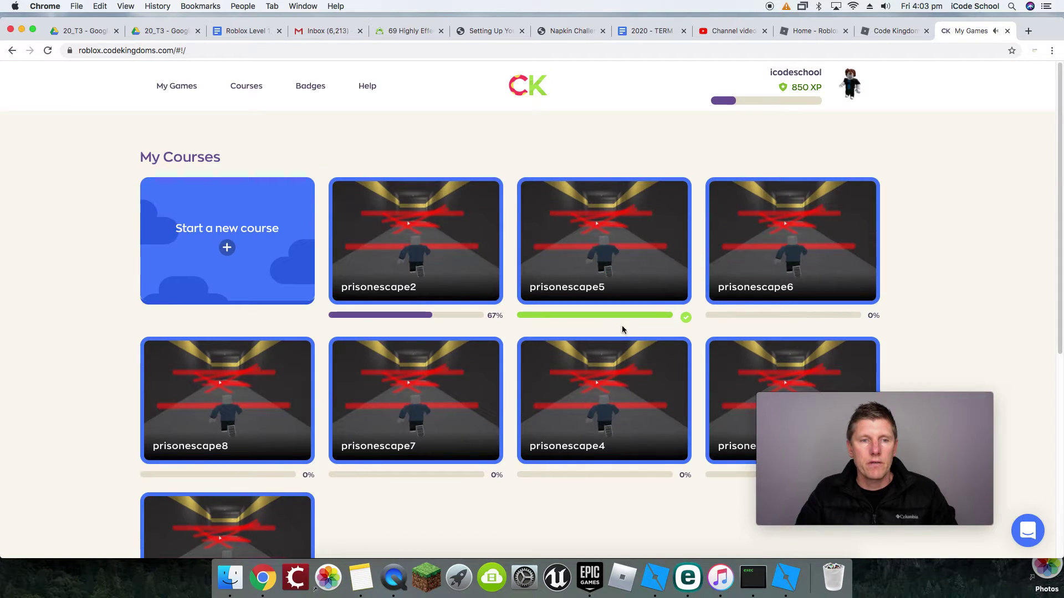
click(437, 247)
Step: Open the prisonescape2 code editor and download the chapter 3 project as an .rbxl file
click(803, 122)
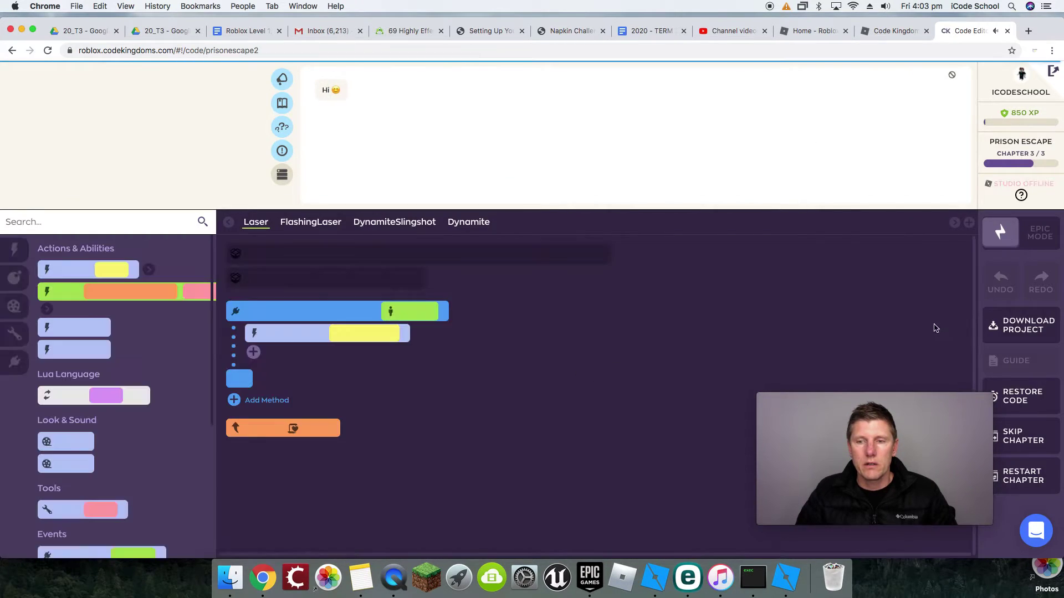
drag(927, 403, 311, 452)
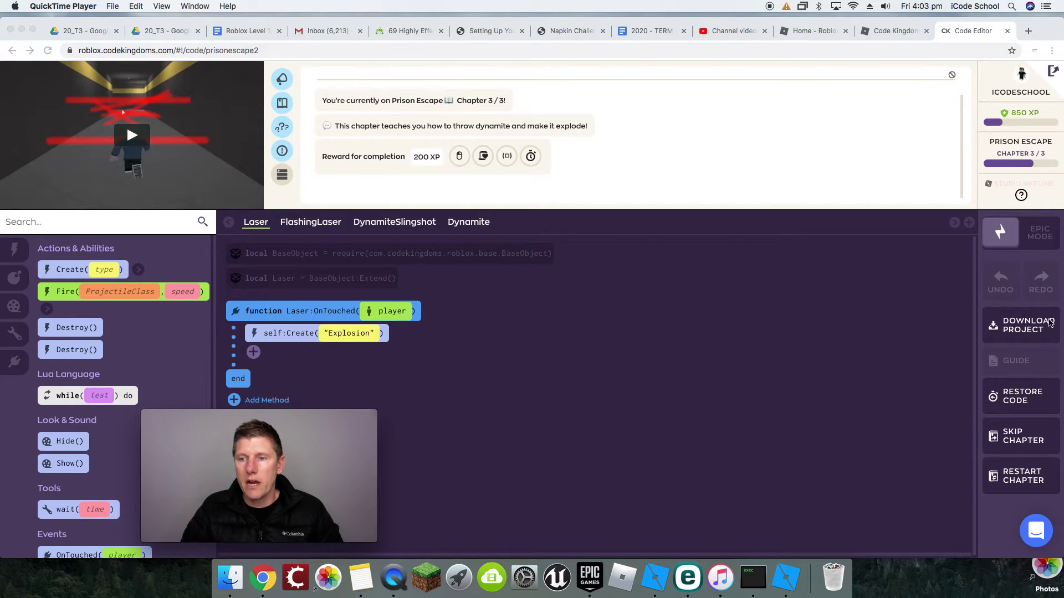
click(1019, 323)
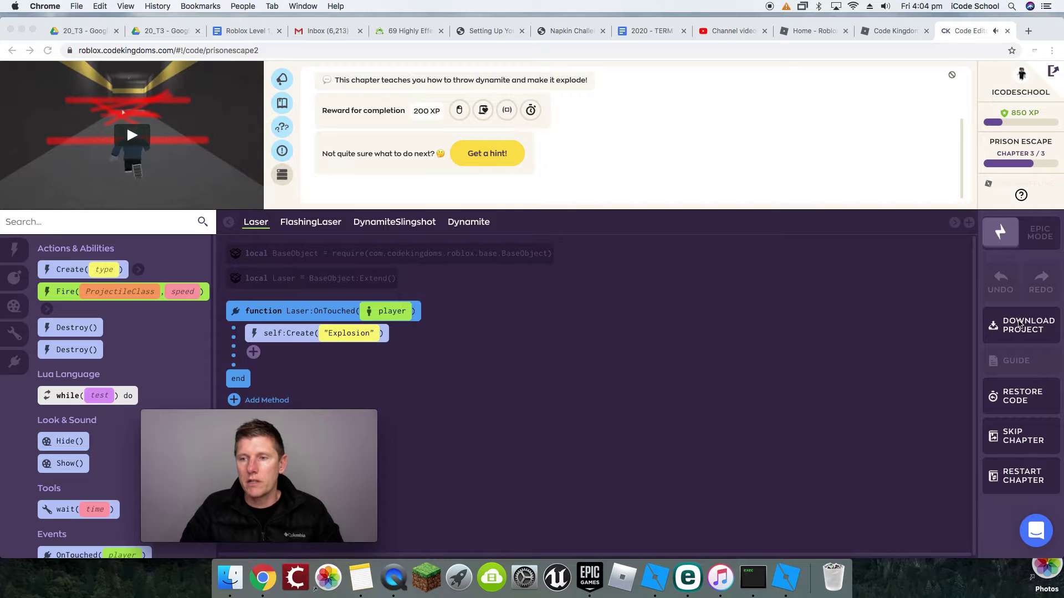
drag(352, 411, 921, 413)
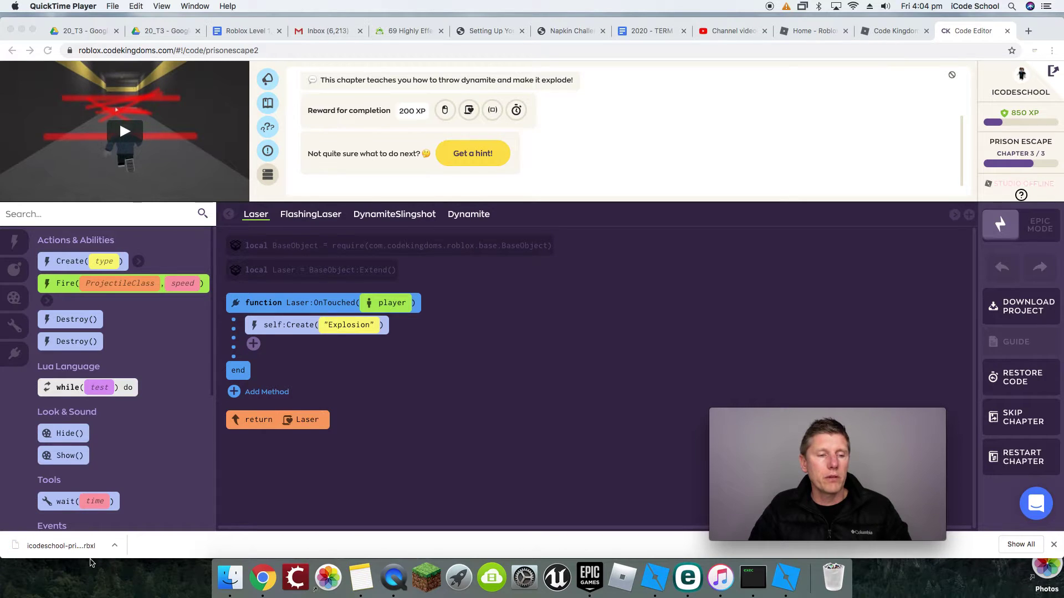
Step: Open the downloaded icodeschool-prisonescape2 (2).rbxl project in Roblox Studio
click(115, 549)
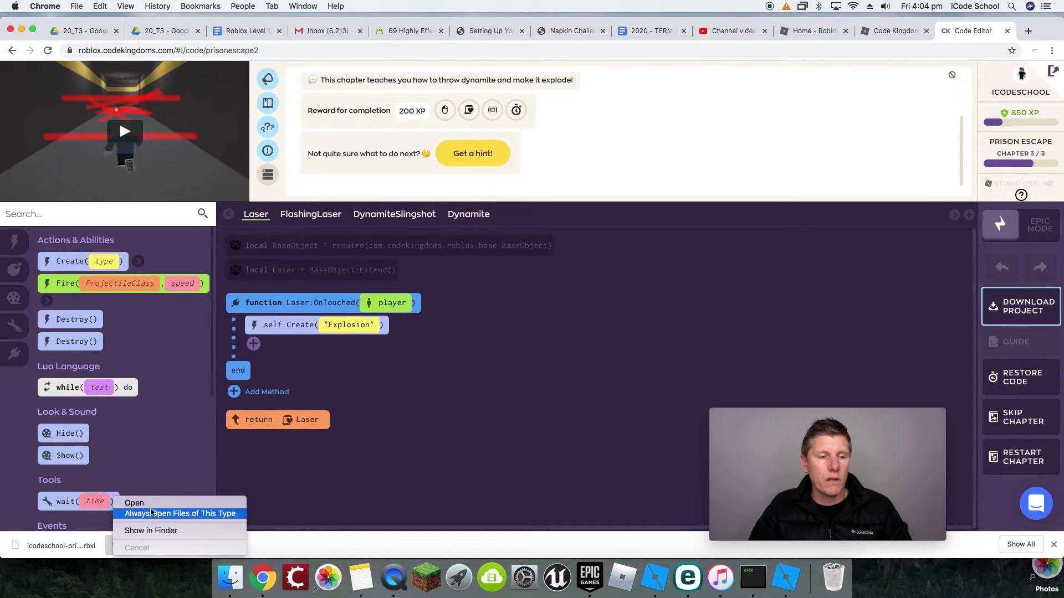
click(133, 503)
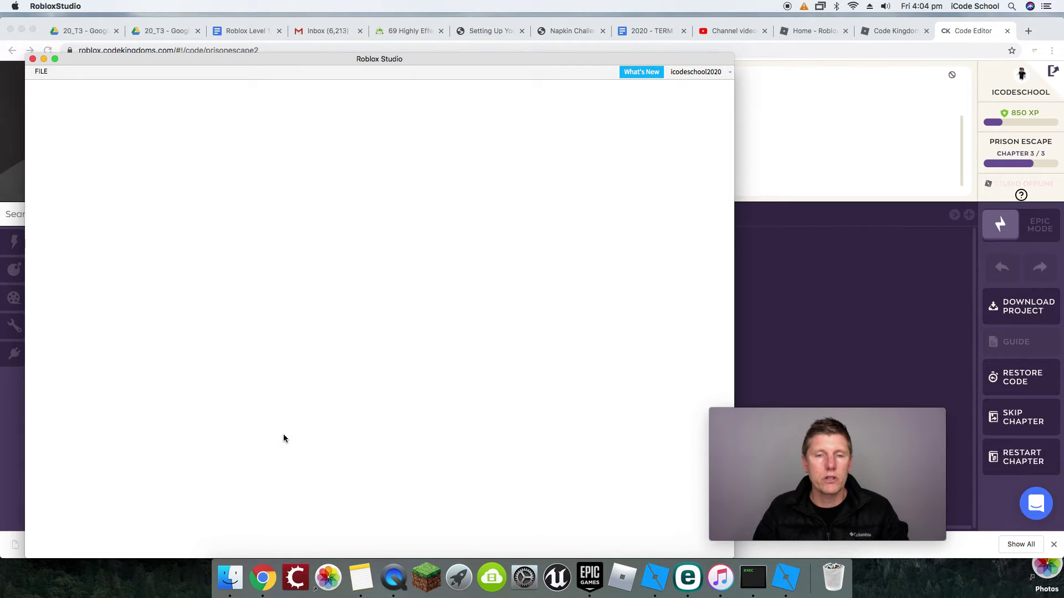
mouse_move(887, 417)
drag(886, 416, 936, 417)
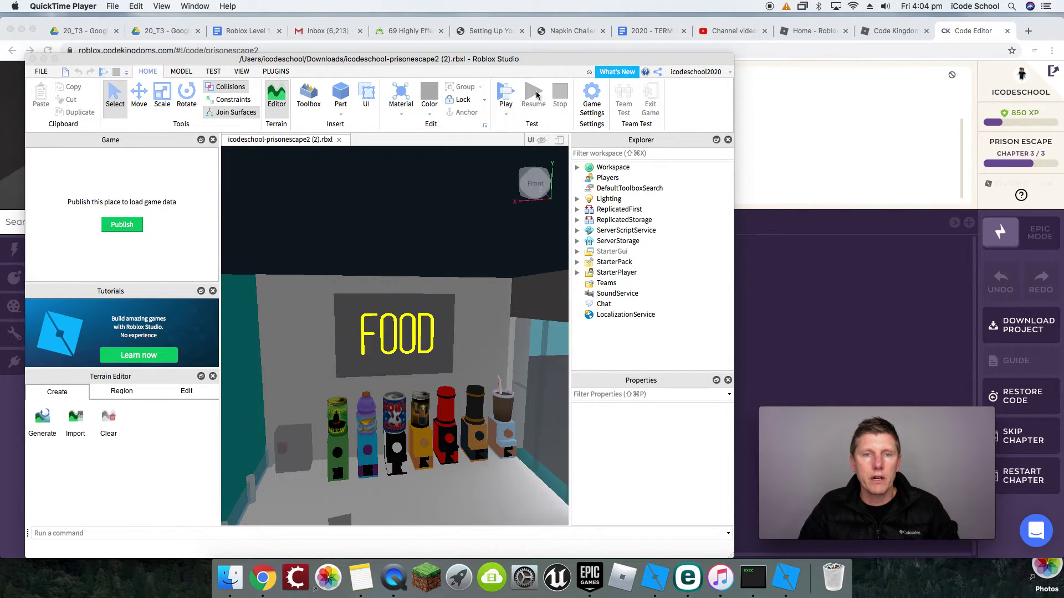
click(505, 98)
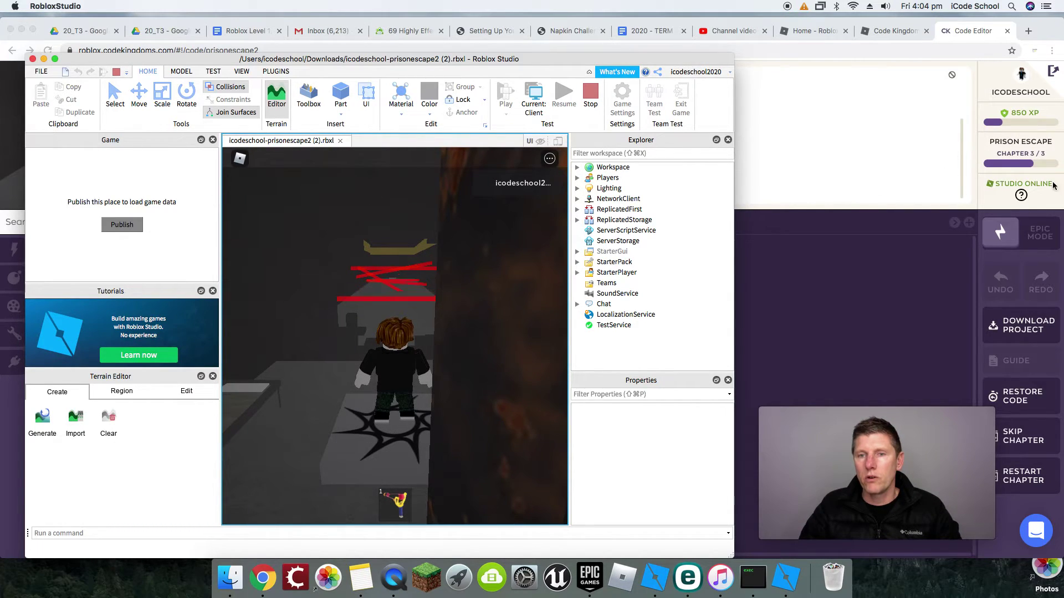
Step: Dismiss Studio's Installation Complete notice and stop the running playtest
click(903, 256)
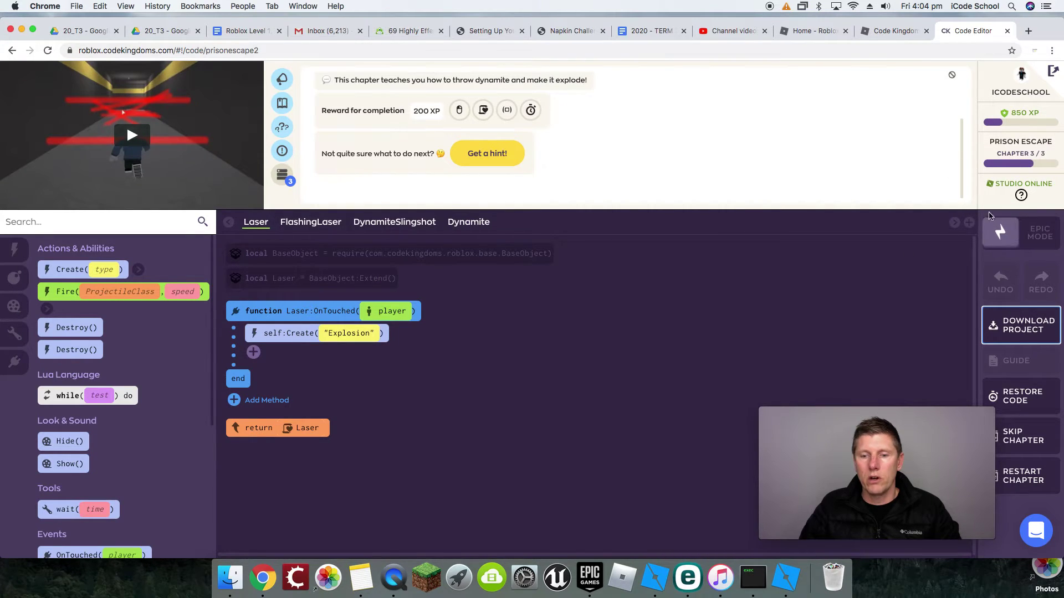
click(789, 579)
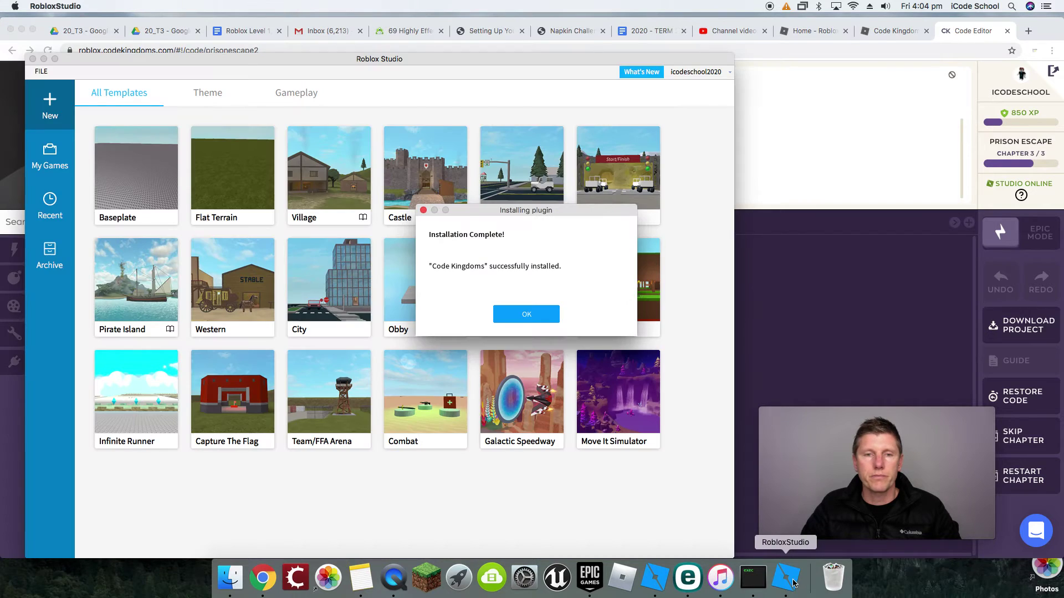
click(526, 314)
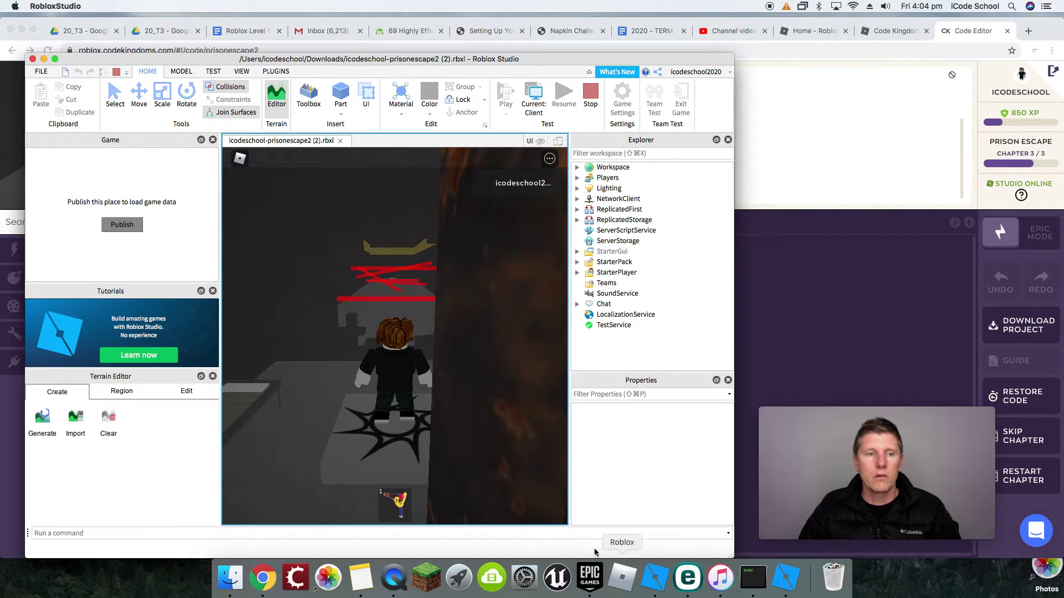
click(591, 98)
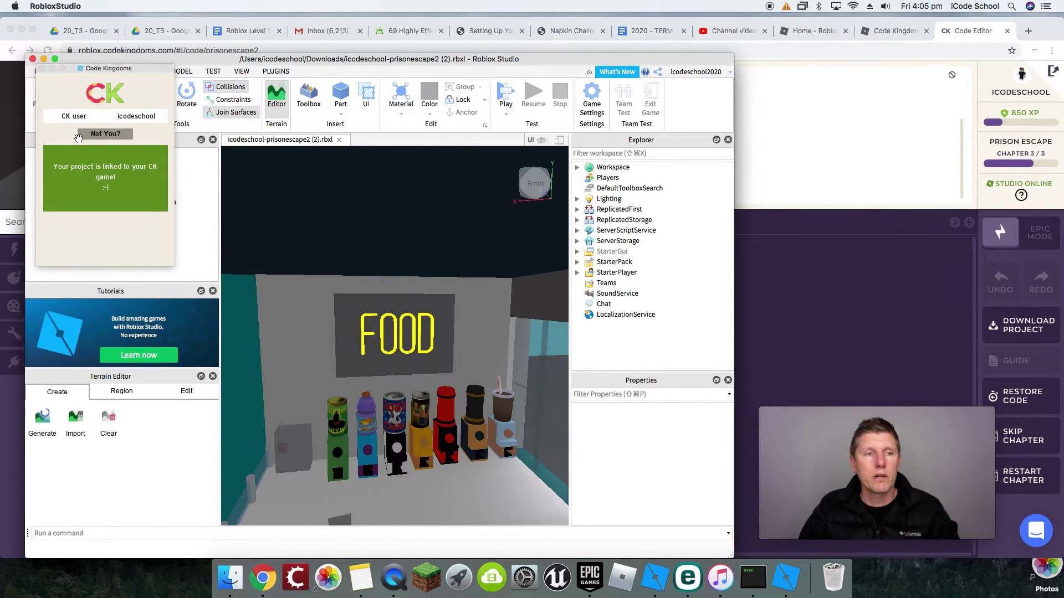
click(505, 98)
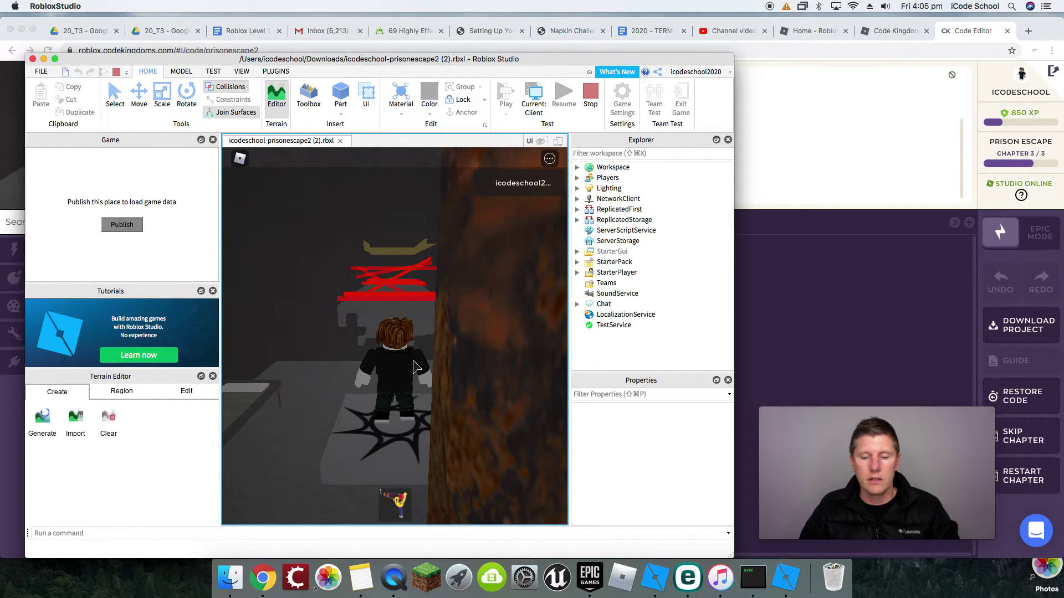
key(w)
key(w)
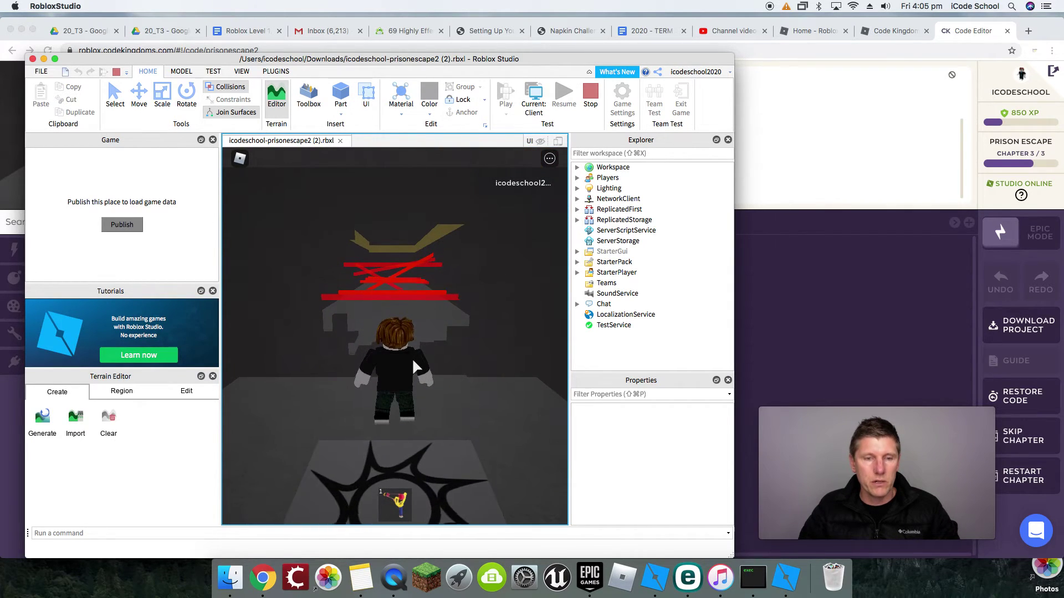
key(w)
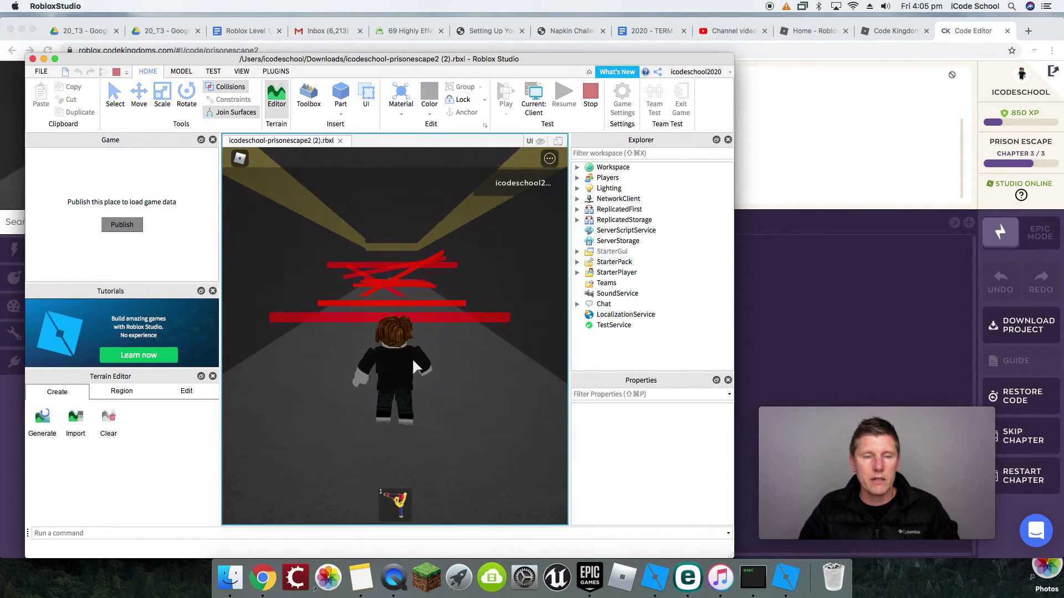
key(w)
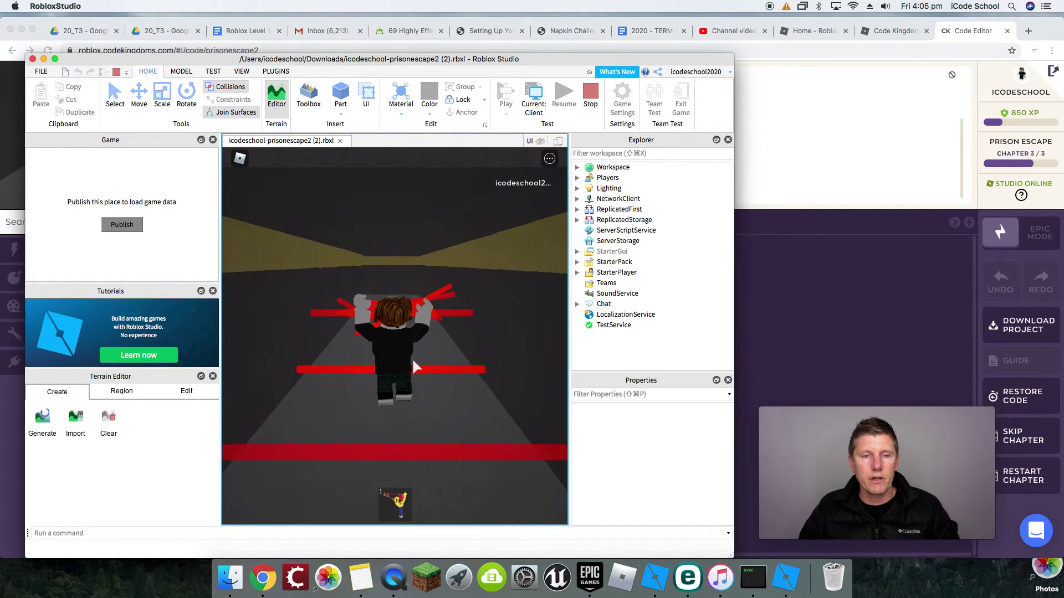
key(w)
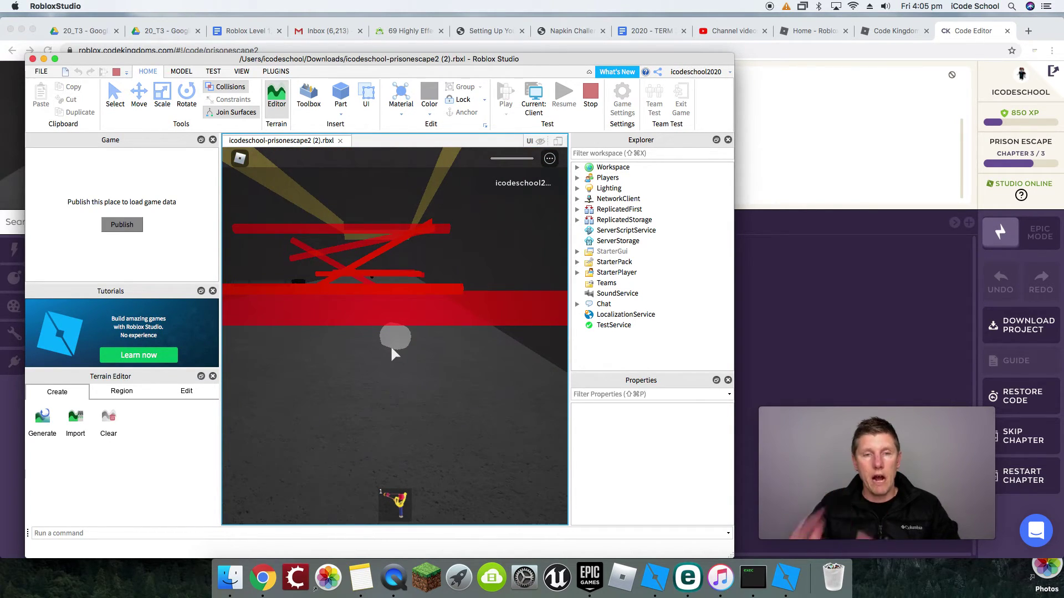
scroll(390, 345, down, 5)
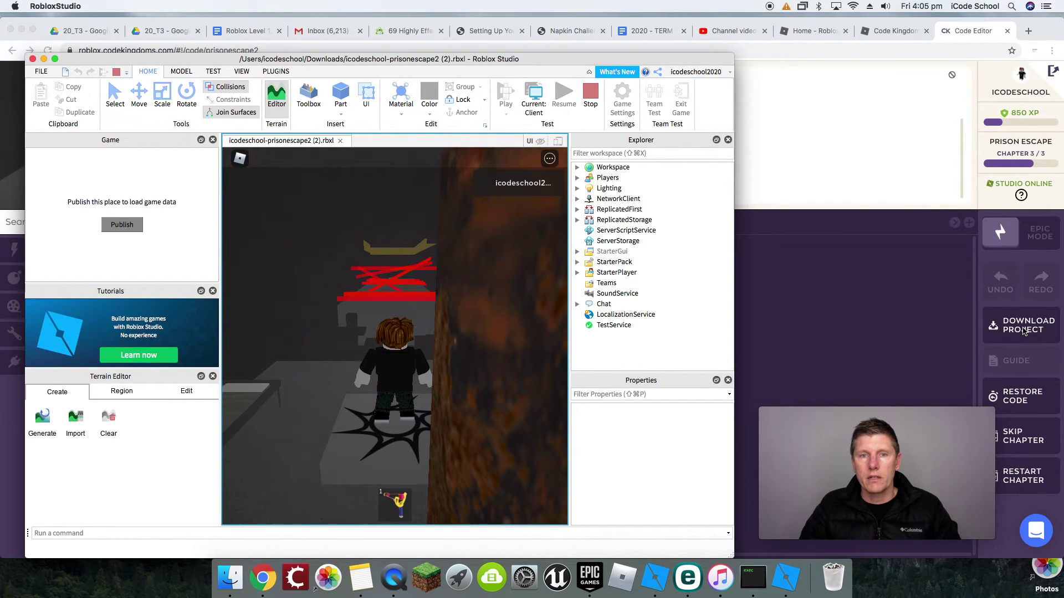
click(592, 95)
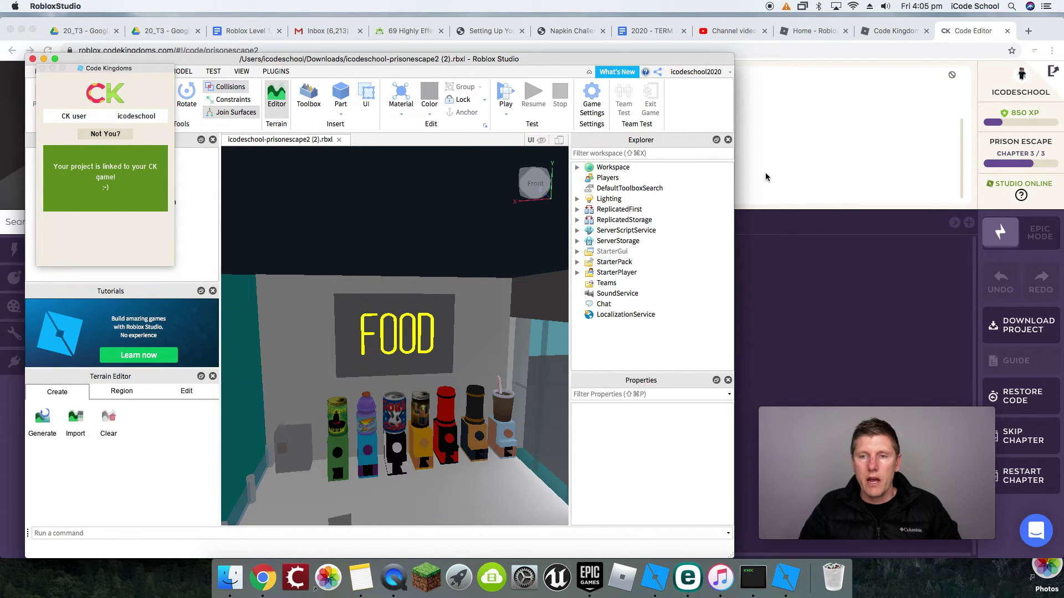
Step: Bring the Code Kingdoms editor showing the Laser script back in front of Roblox Studio
click(797, 226)
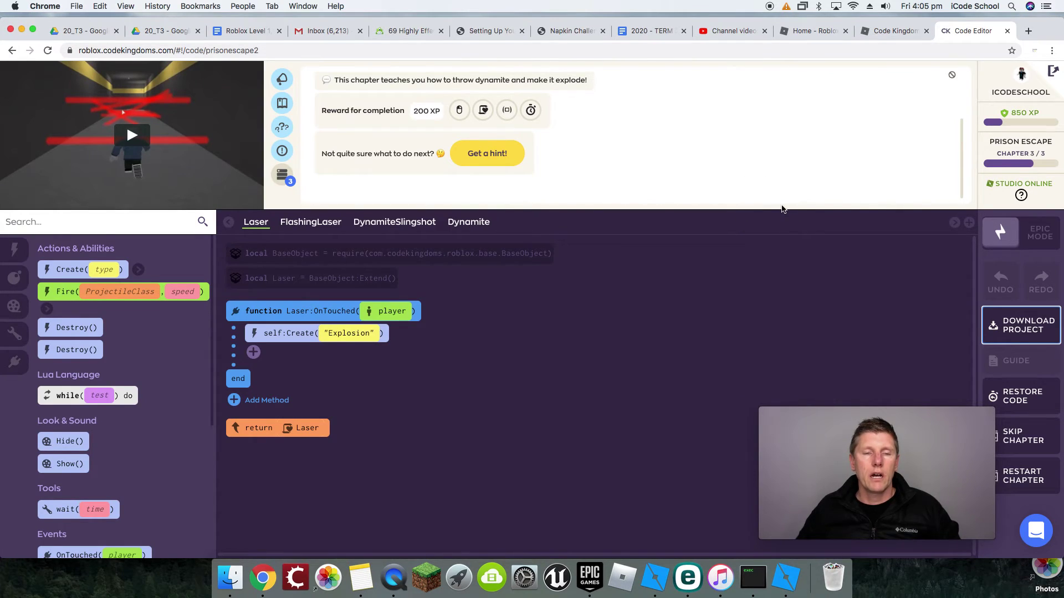